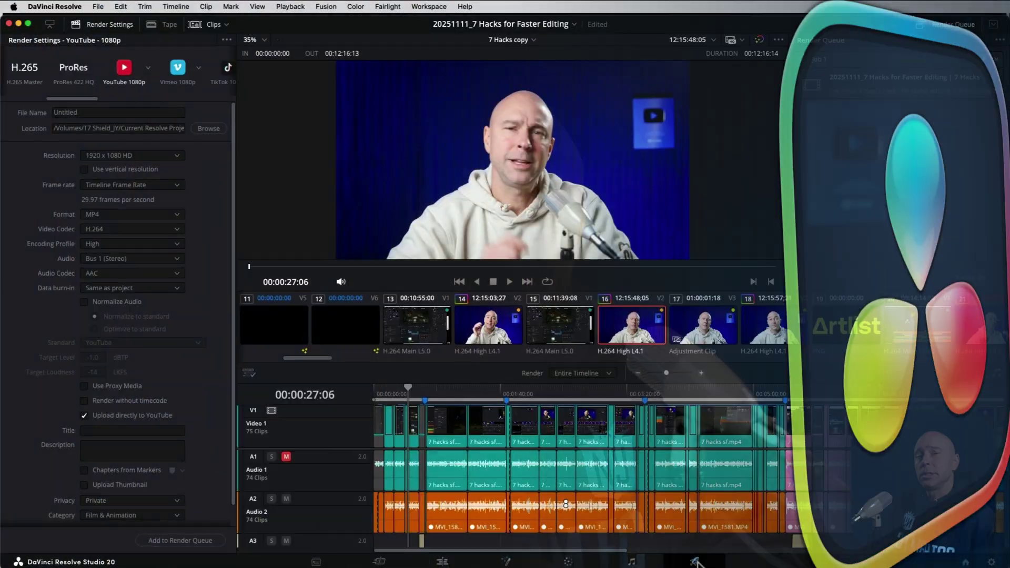
# Go to the Deliver page render settings and look over the YouTube preset's resolution options
pyautogui.click(697, 562)
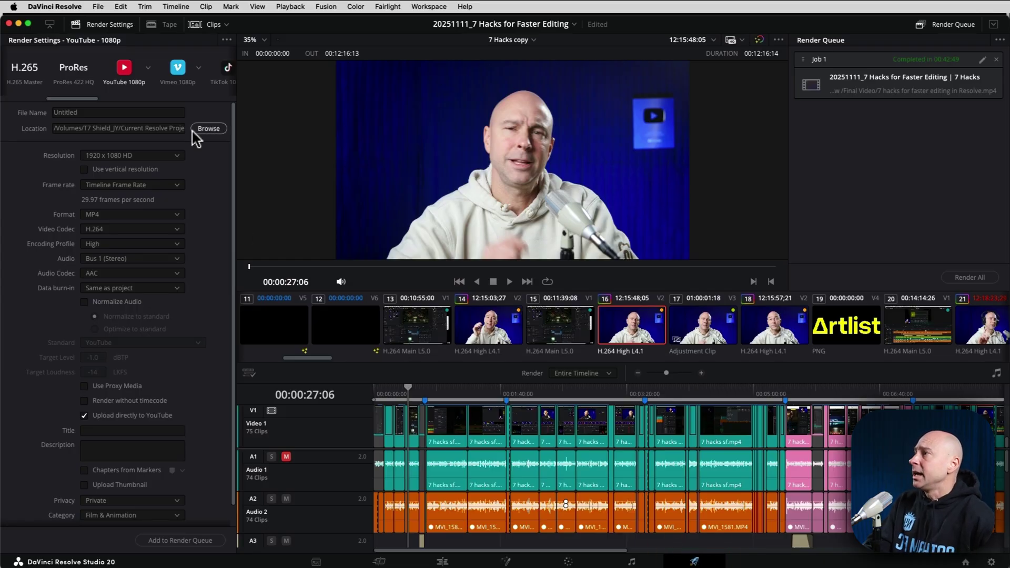
pyautogui.click(111, 24)
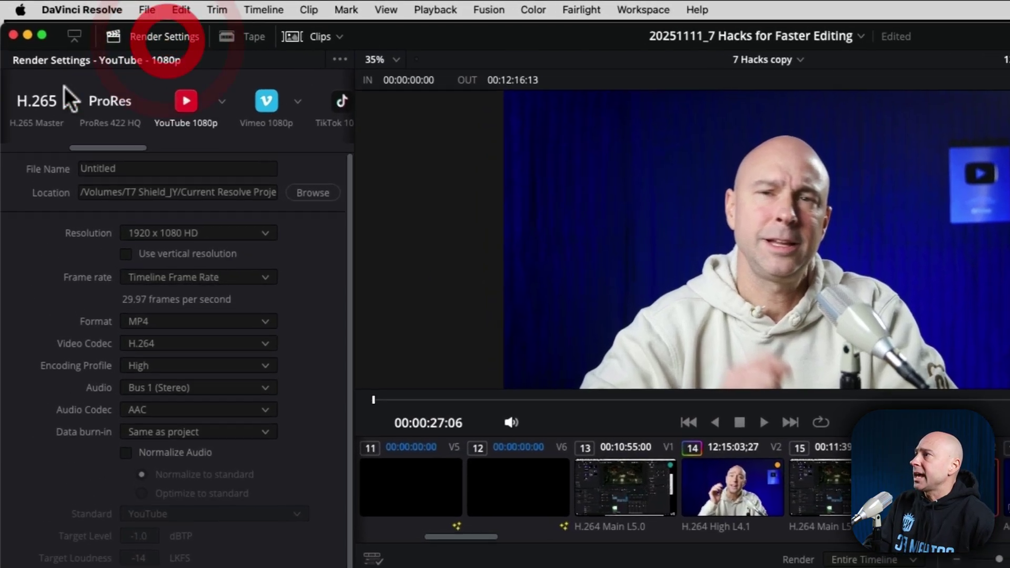
pyautogui.moveTo(134, 149); pyautogui.dragTo(190, 150)
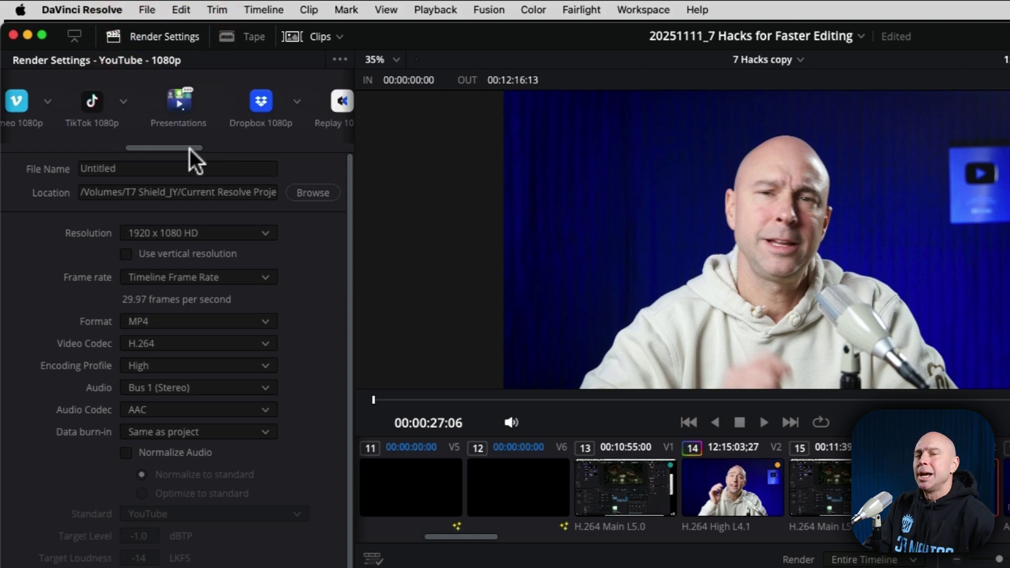
pyautogui.click(190, 149)
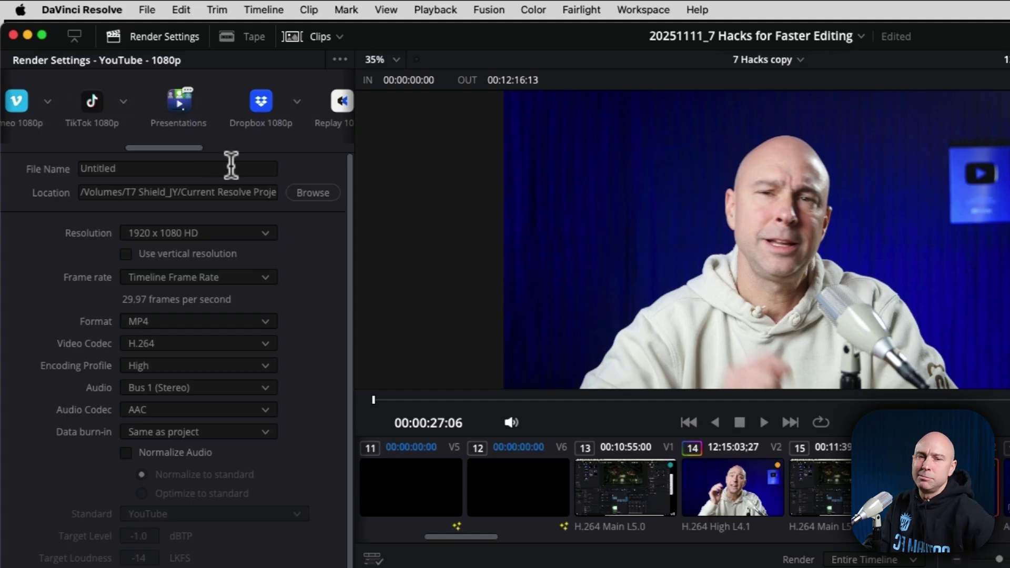
pyautogui.moveTo(194, 149); pyautogui.dragTo(144, 152)
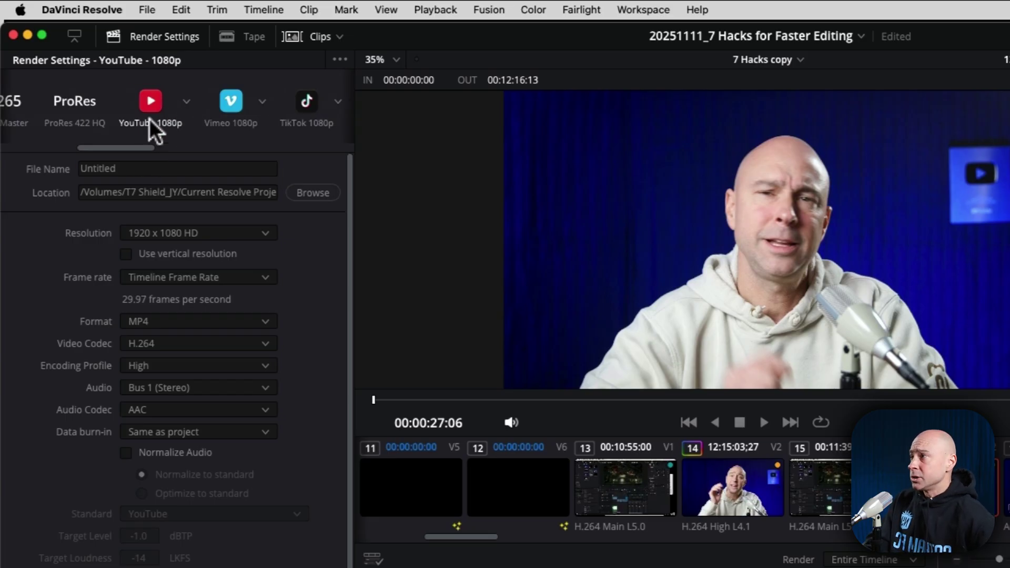
pyautogui.click(183, 103)
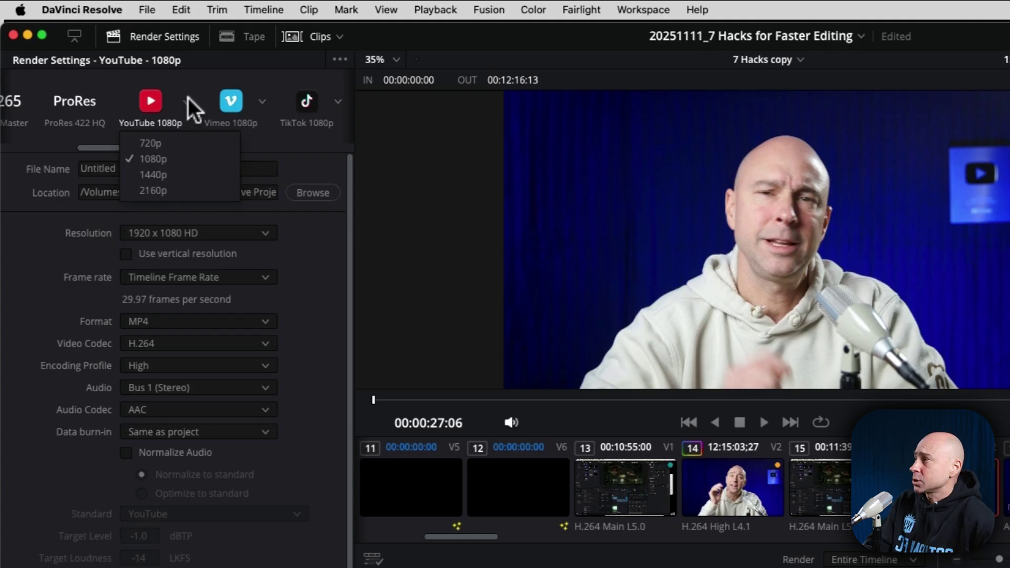
pyautogui.click(191, 97)
pyautogui.moveTo(137, 144); pyautogui.dragTo(77, 157)
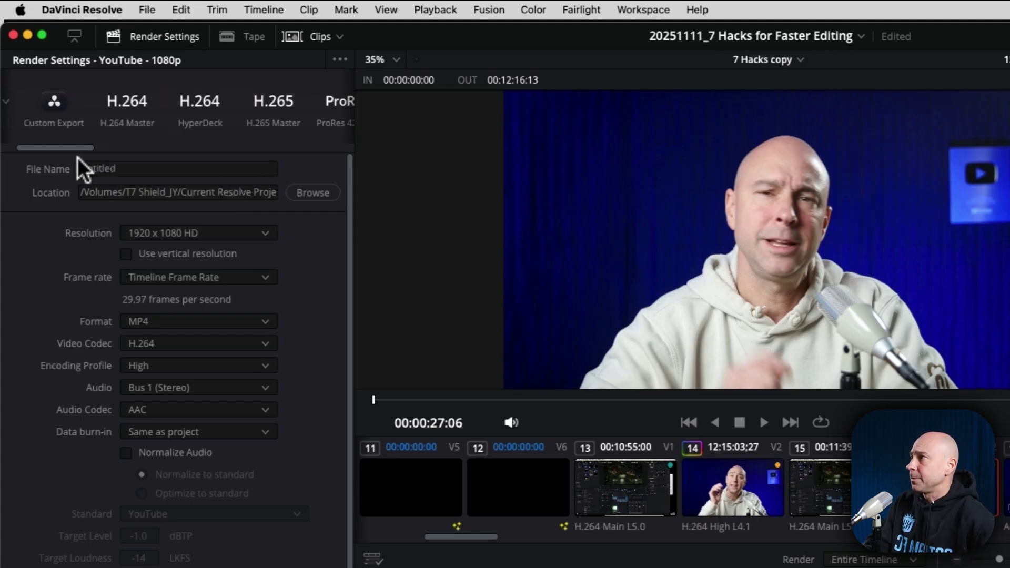
# Switch to the Custom Export preset and clear the file name and output location
pyautogui.click(44, 105)
pyautogui.click(51, 167)
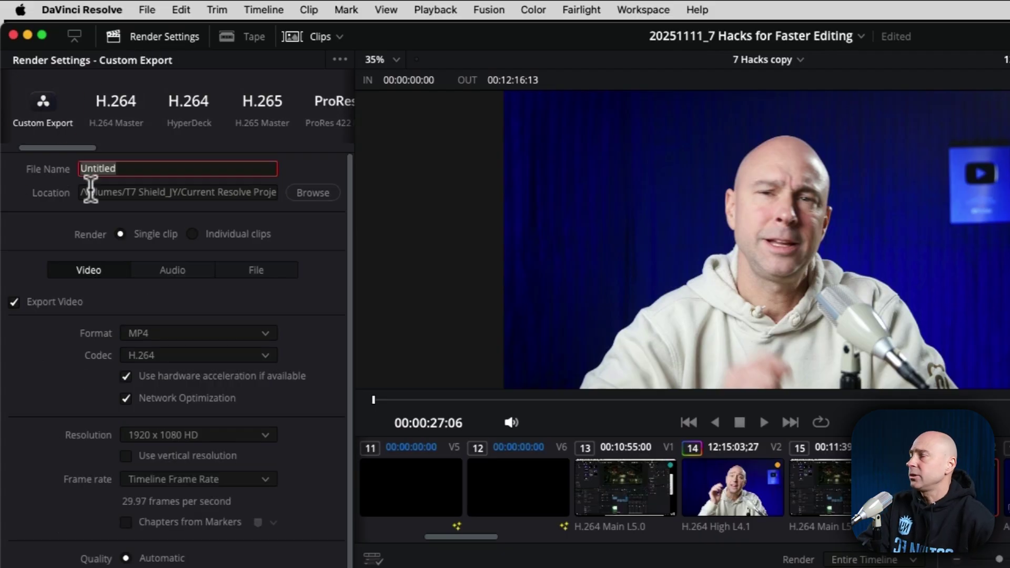
pyautogui.press('BackSpace')
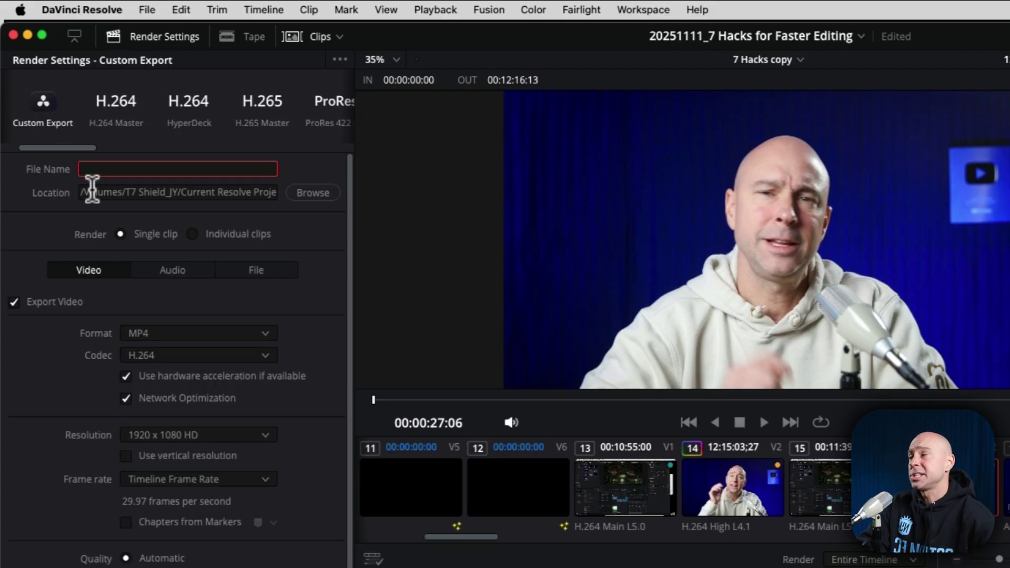
pyautogui.click(163, 192)
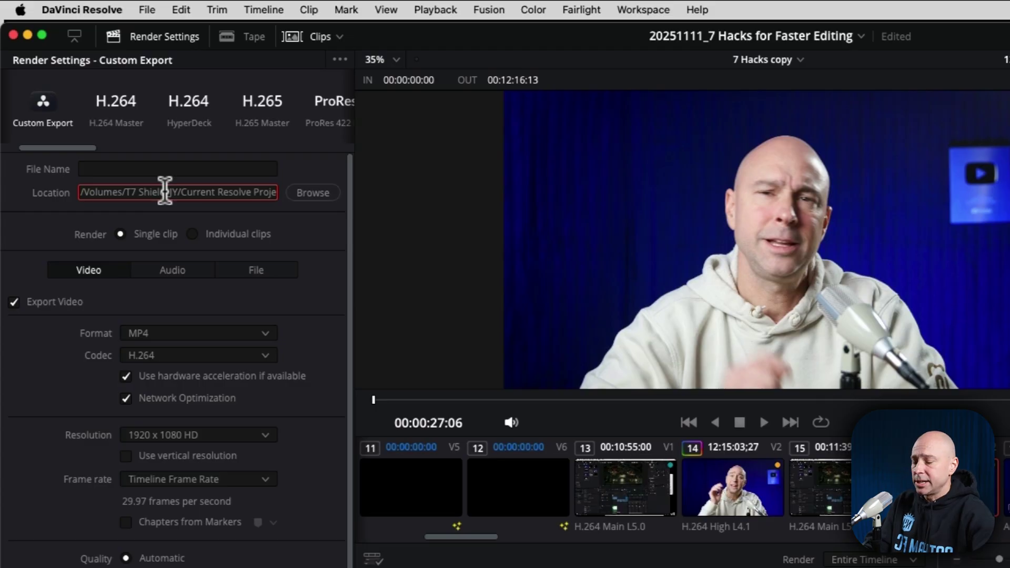
pyautogui.press('super+a')
pyautogui.press('BackSpace')
pyautogui.click(90, 224)
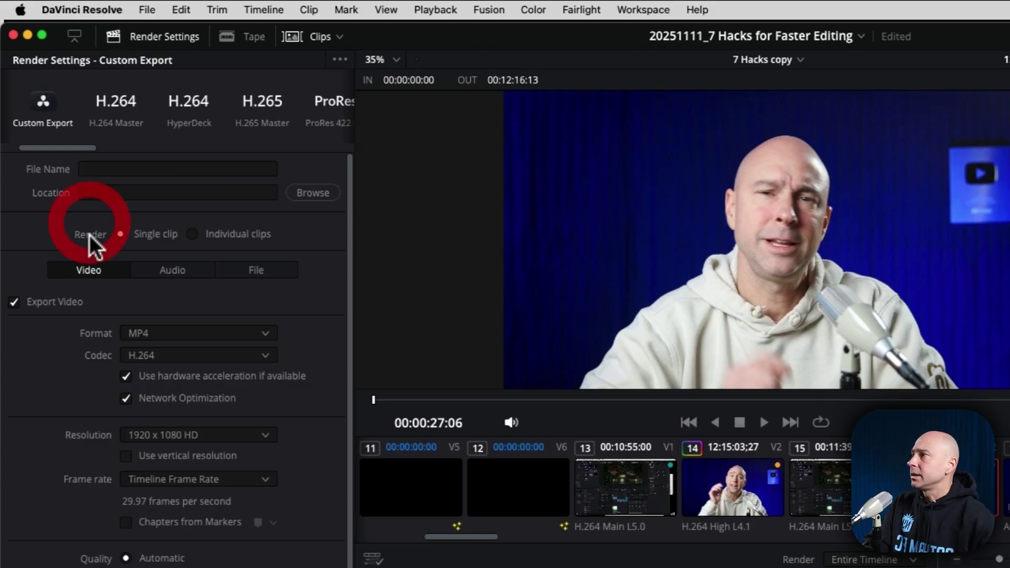
# Render as a single clip in MP4 format with the H.265 codec
pyautogui.click(122, 233)
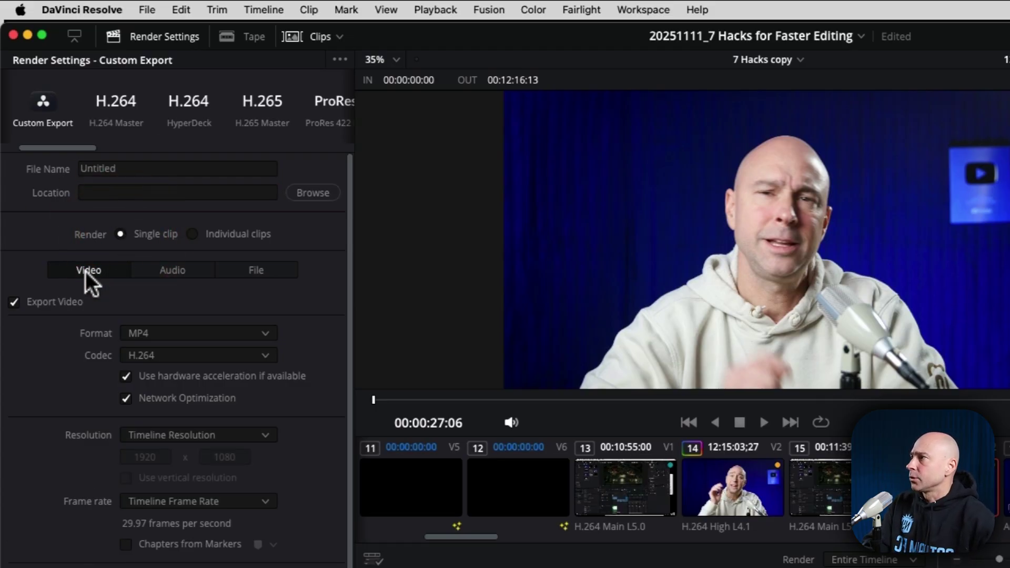
pyautogui.click(163, 331)
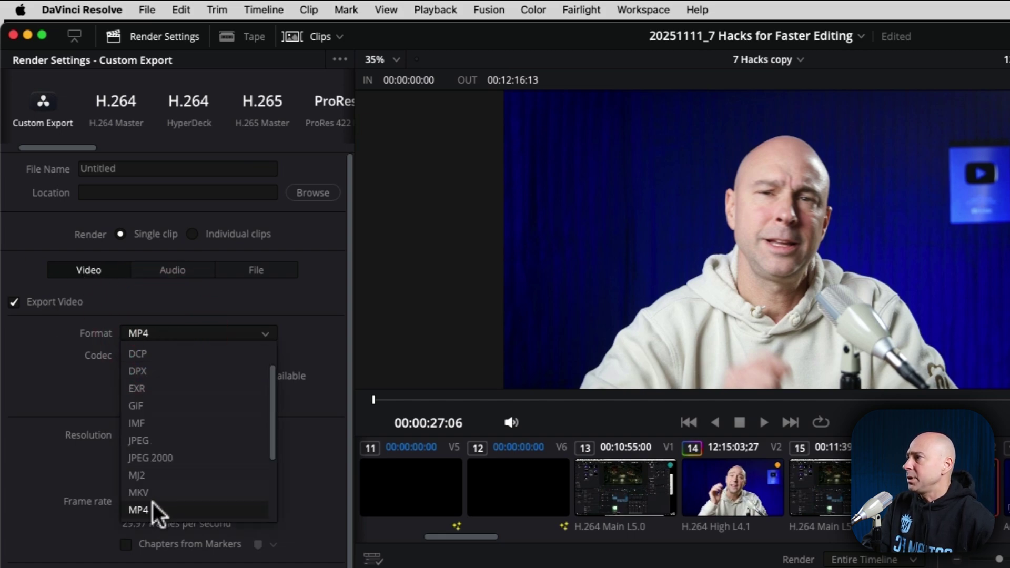
pyautogui.click(152, 509)
pyautogui.click(167, 355)
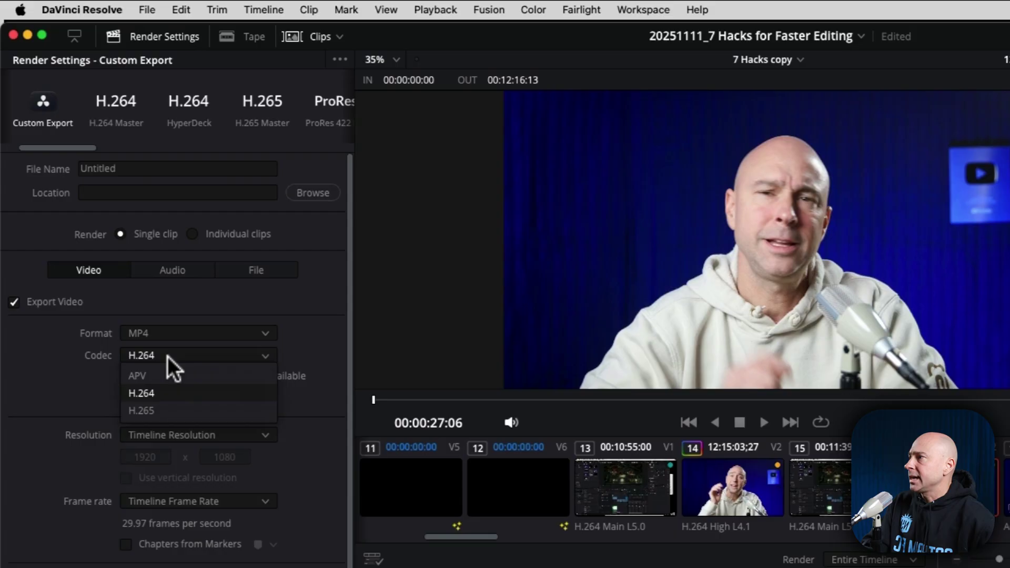
pyautogui.click(169, 409)
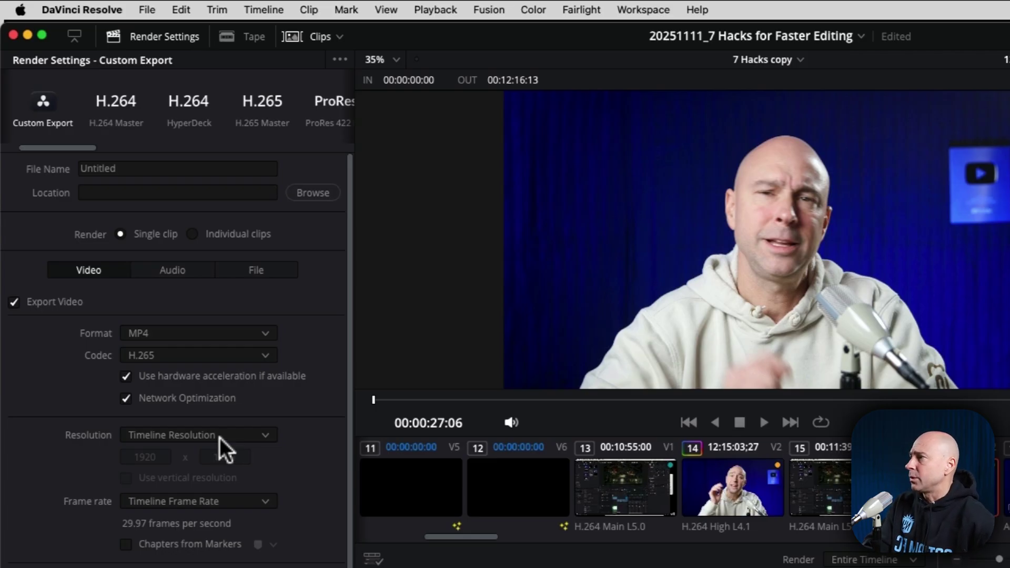
pyautogui.click(220, 437)
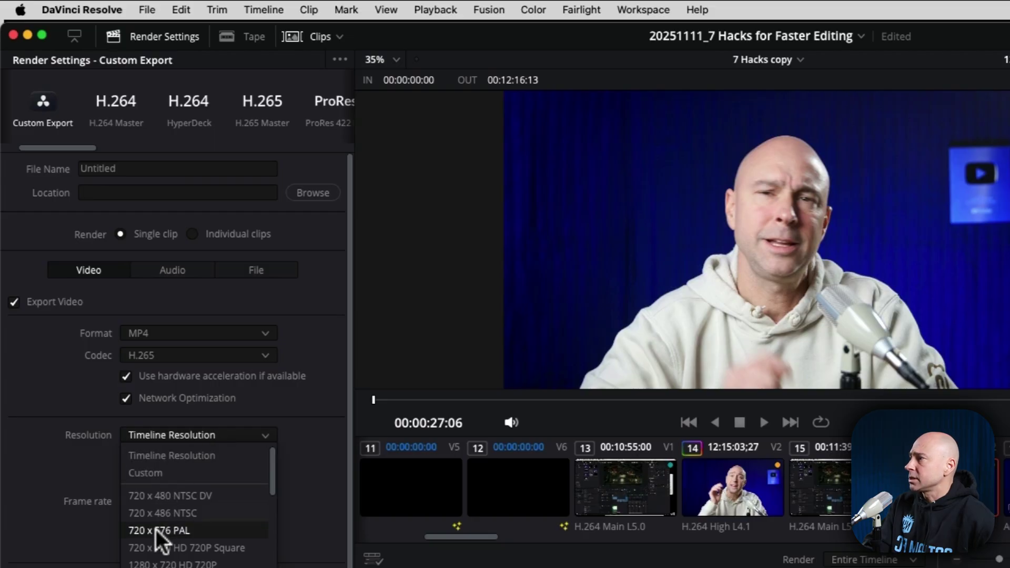
# Choose 3840 x 2160 Ultra HD, toggling vertical resolution on and back off
pyautogui.scroll(-5, 155, 530)
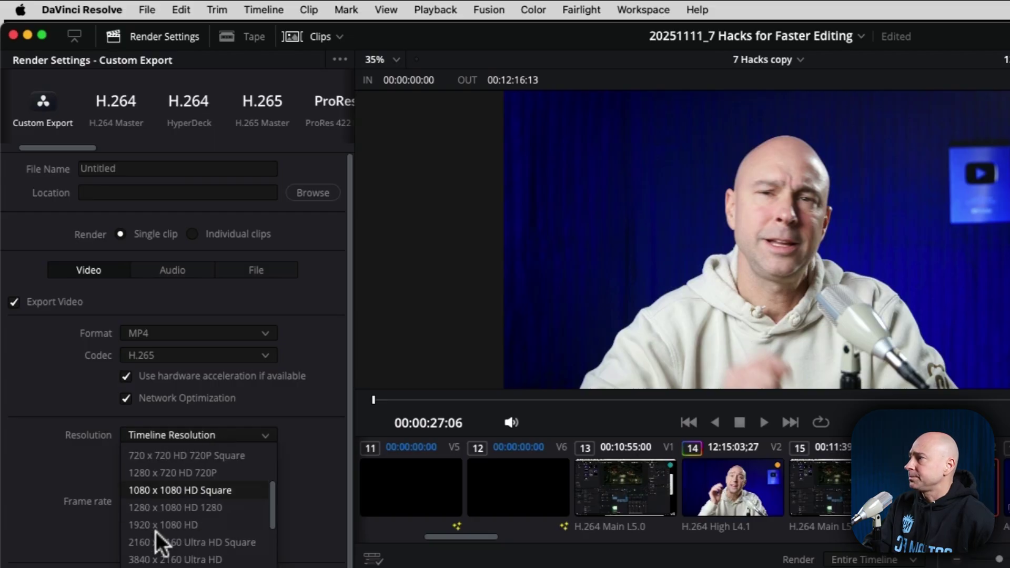
pyautogui.click(179, 561)
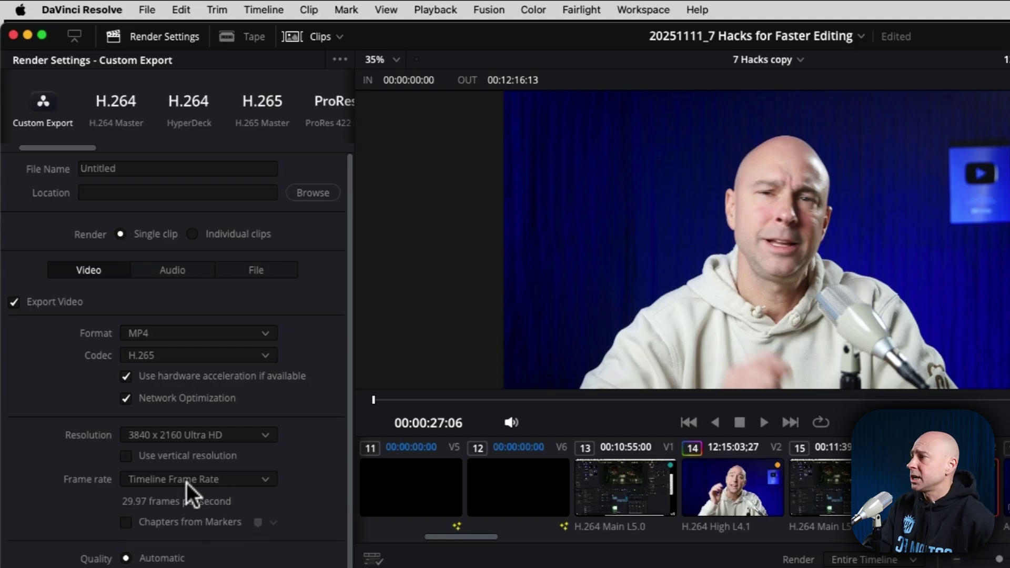
pyautogui.click(150, 456)
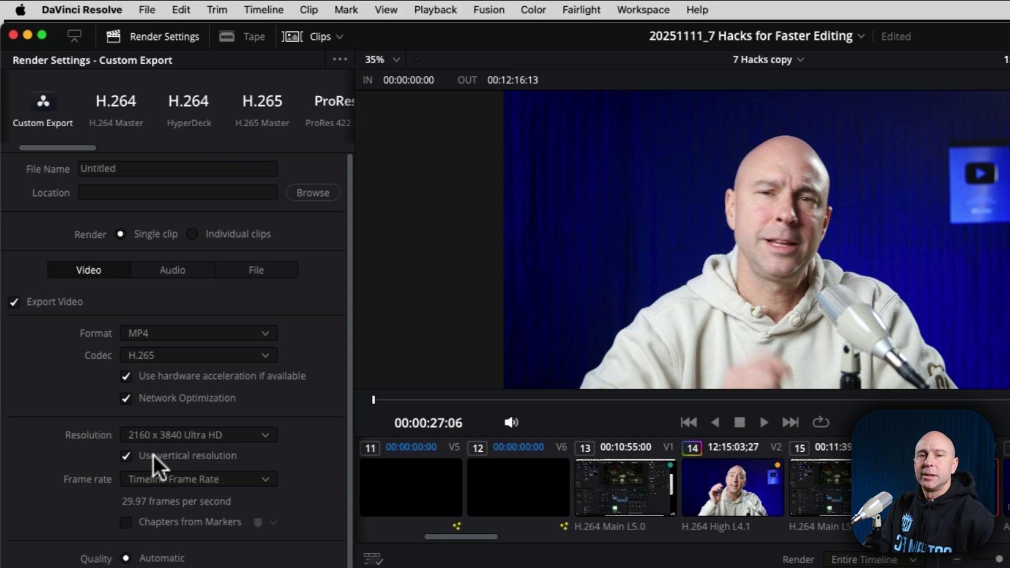
pyautogui.click(151, 455)
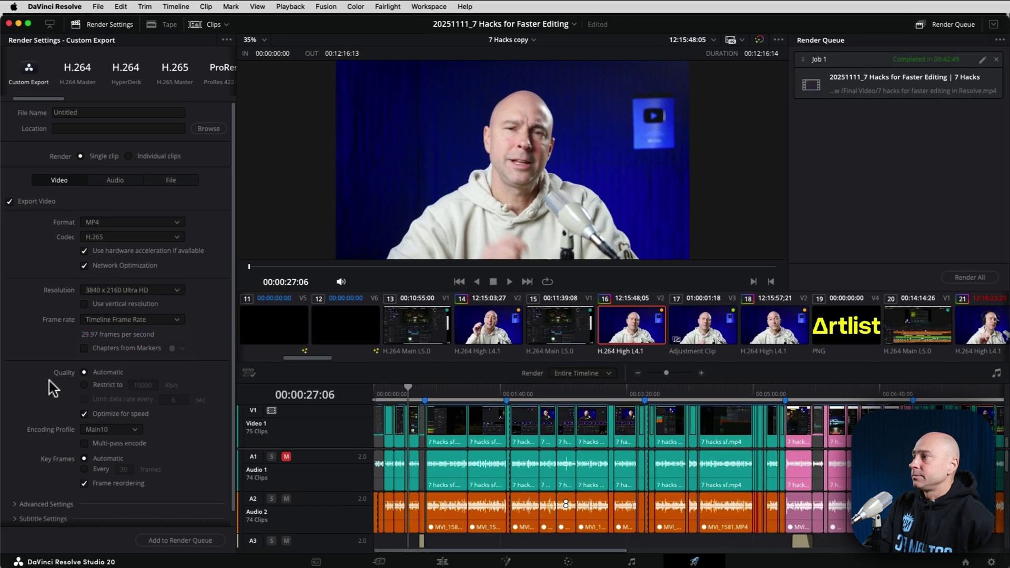
# Restrict quality to 90000 Kb/s, replacing a first 40000 entry, and keep the Main10 profile
pyautogui.click(50, 382)
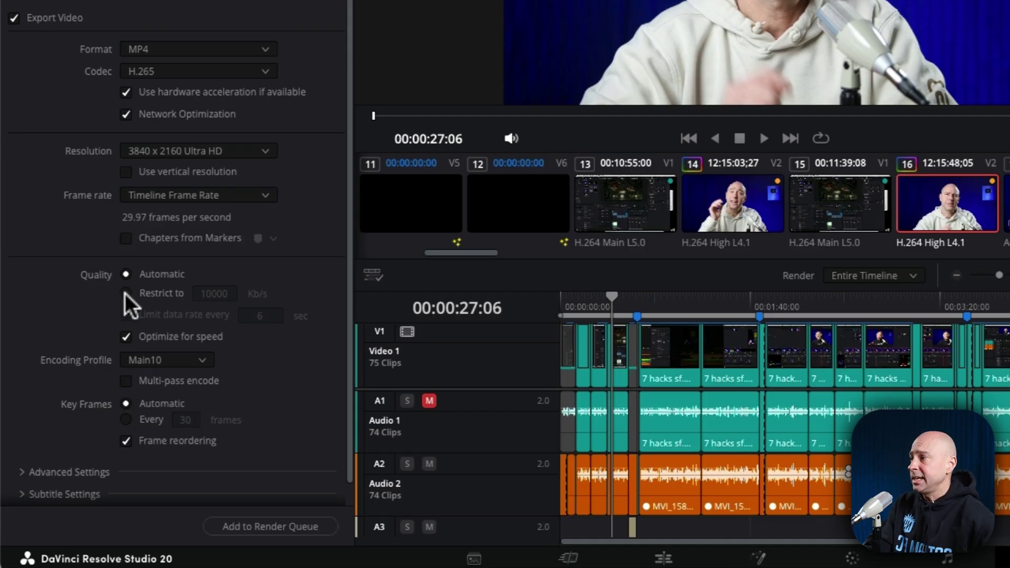
pyautogui.click(124, 293)
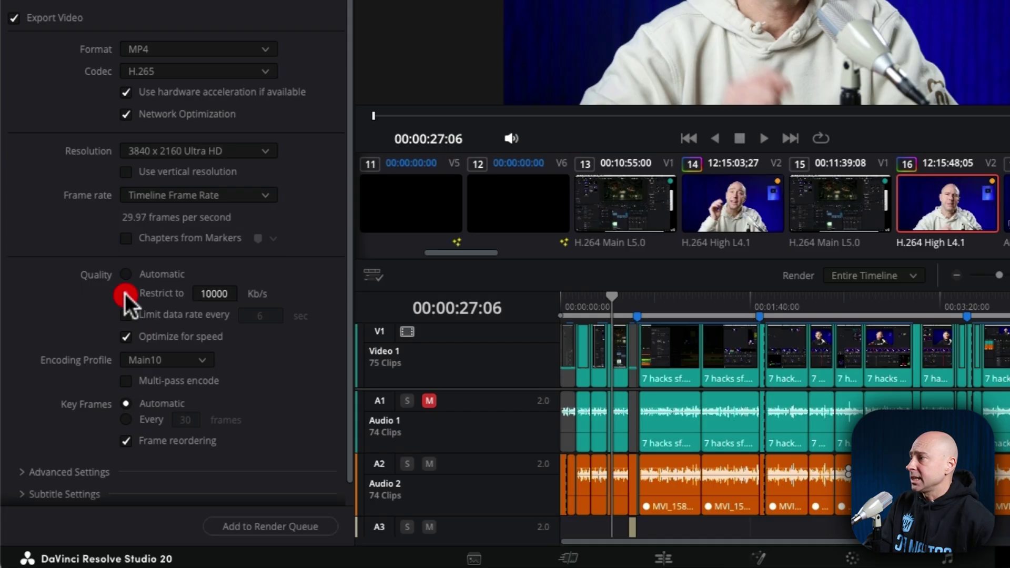
pyautogui.click(203, 293)
pyautogui.hotkey('ctrl', 'a')
pyautogui.write('40')
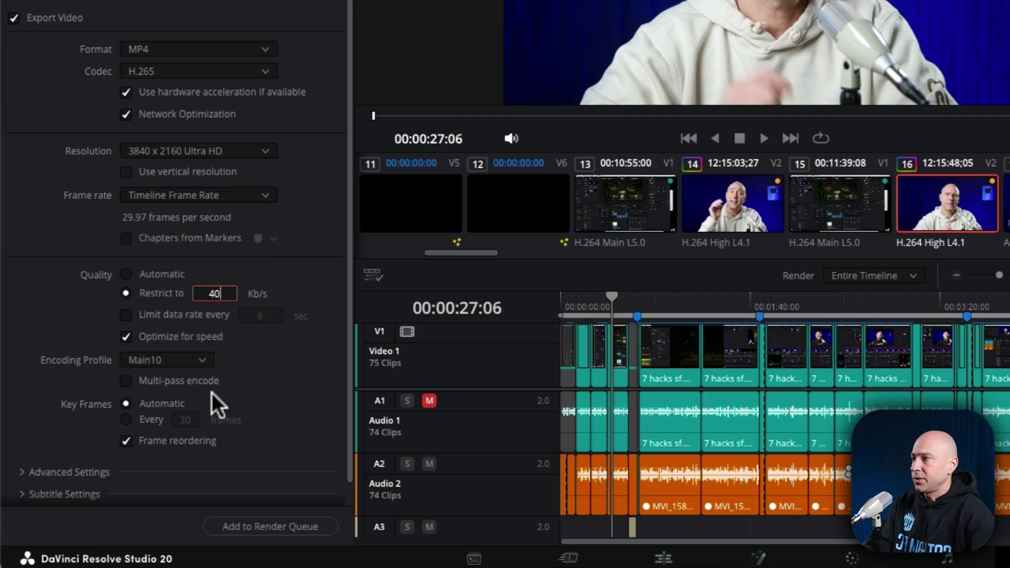
pyautogui.write('000')
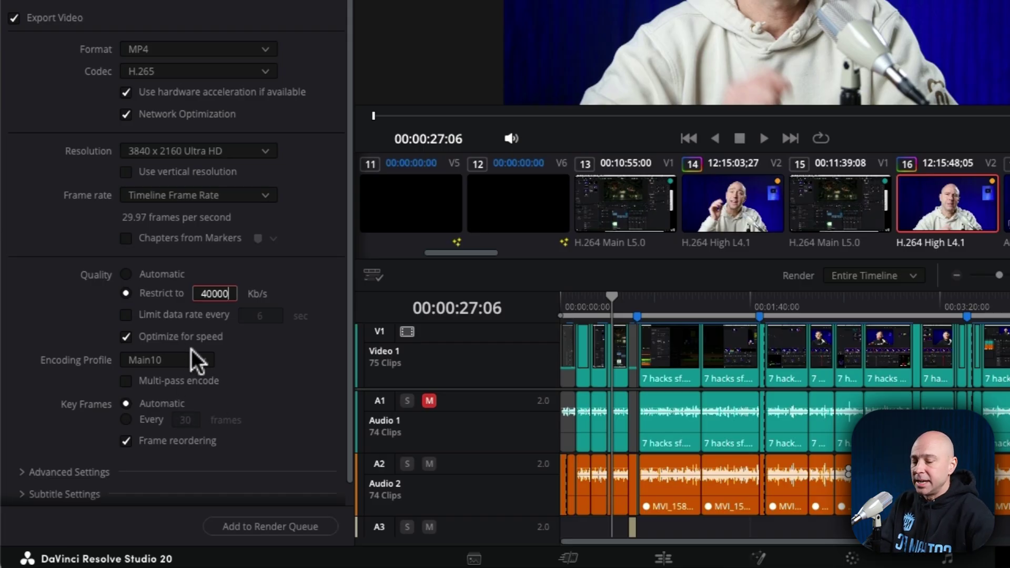
pyautogui.hotkey('ctrl', 'a')
pyautogui.write('90000')
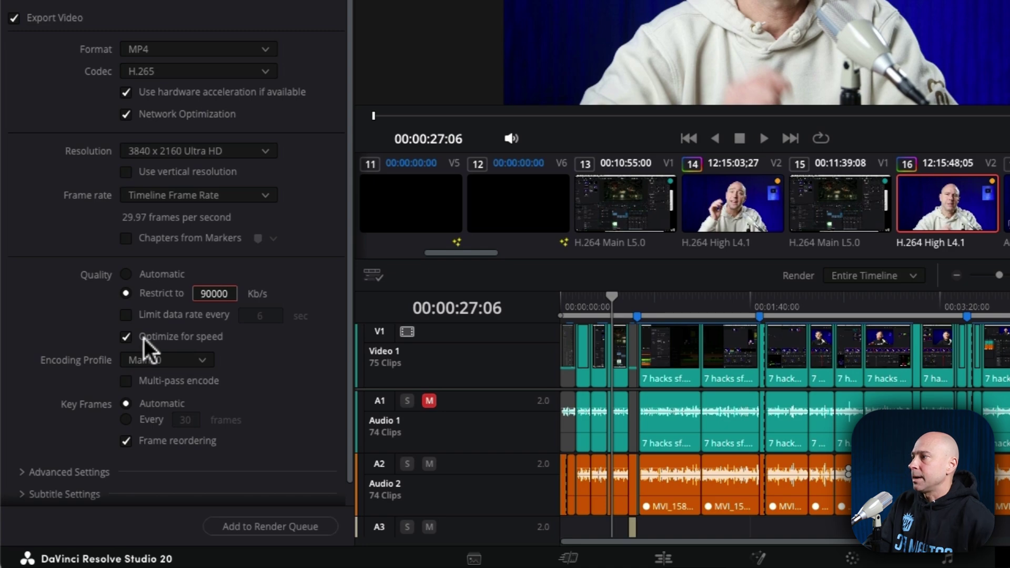
pyautogui.click(191, 354)
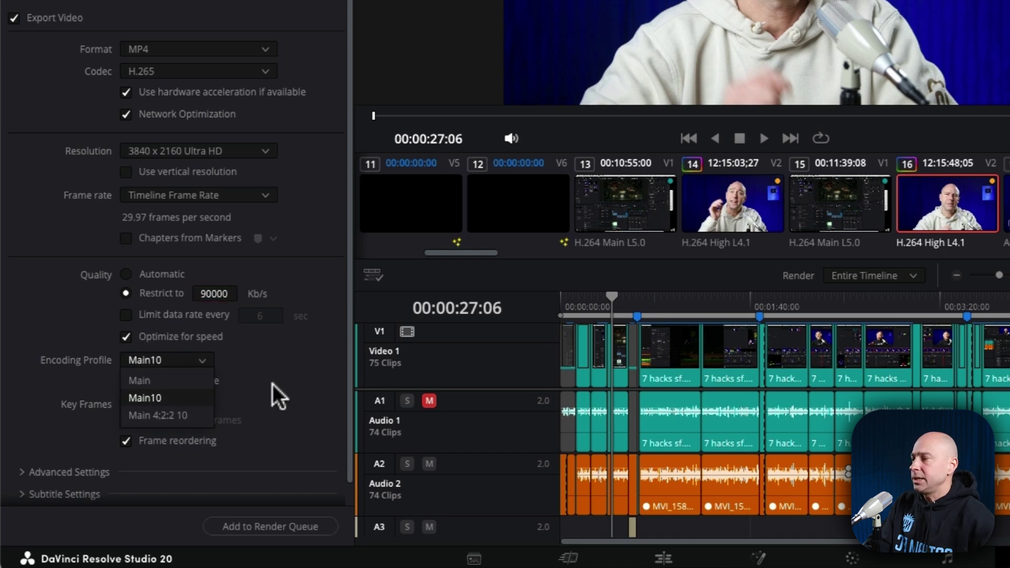
pyautogui.click(301, 373)
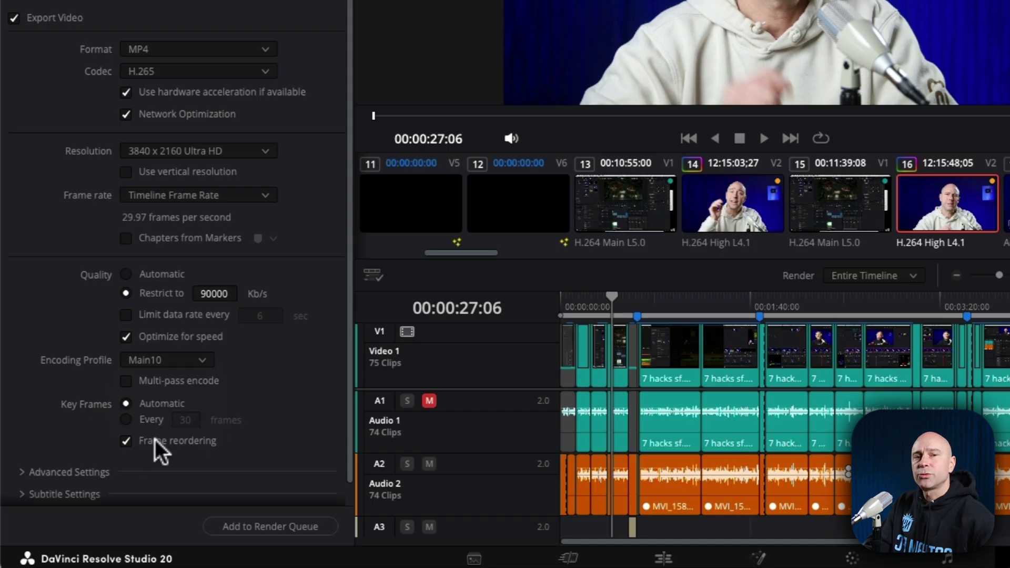
pyautogui.scroll(-1, 35, 386)
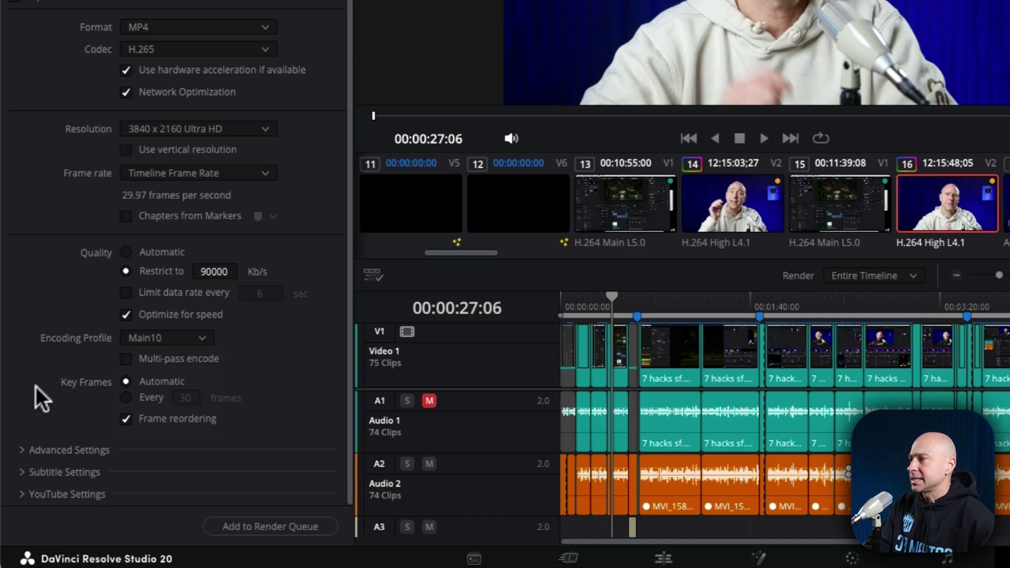
# In Advanced Settings, enable 'Force sizing to highest quality'
pyautogui.click(22, 444)
pyautogui.scroll(-10, 66, 121)
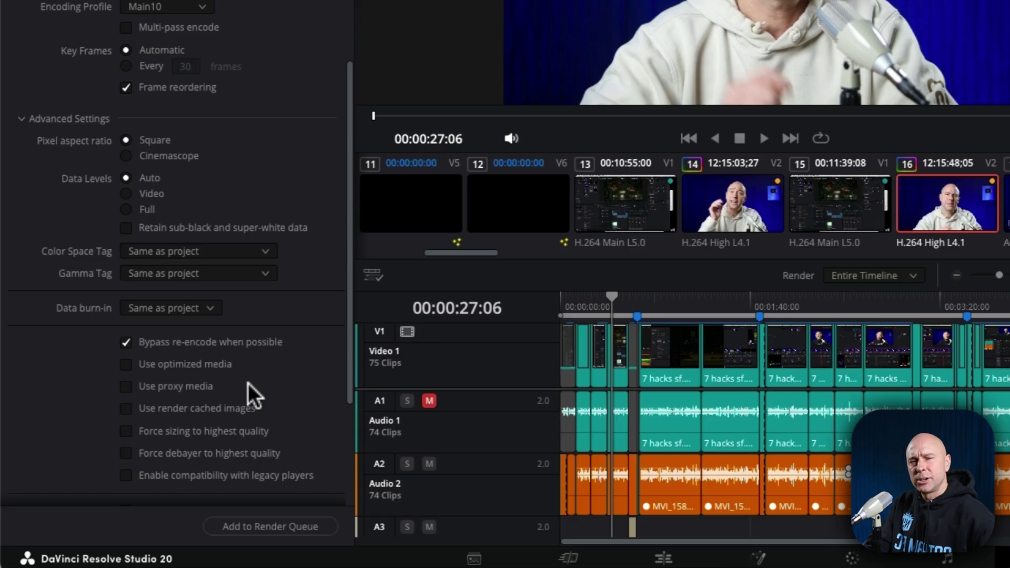
pyautogui.scroll(-2, 200, 397)
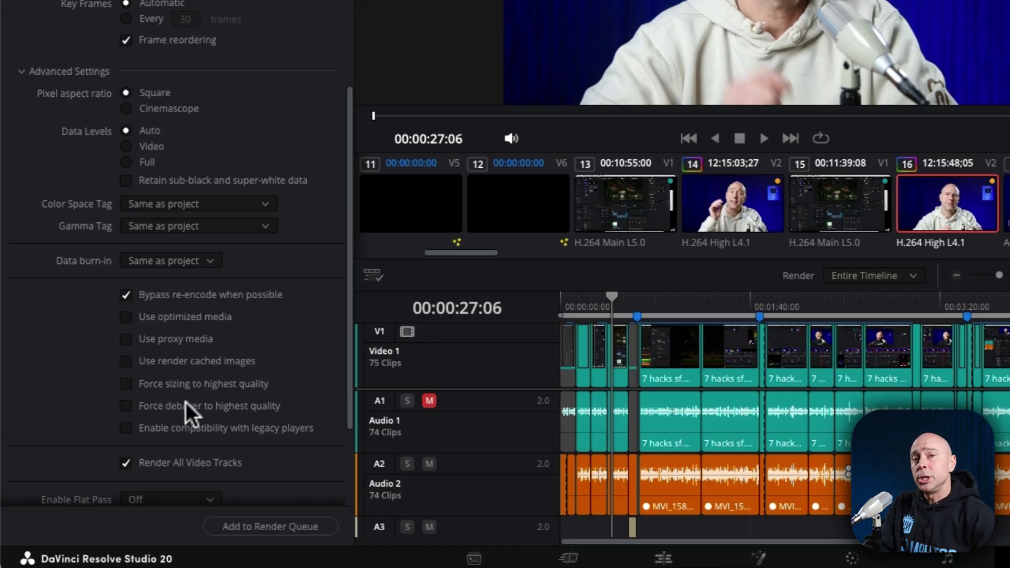
pyautogui.click(153, 386)
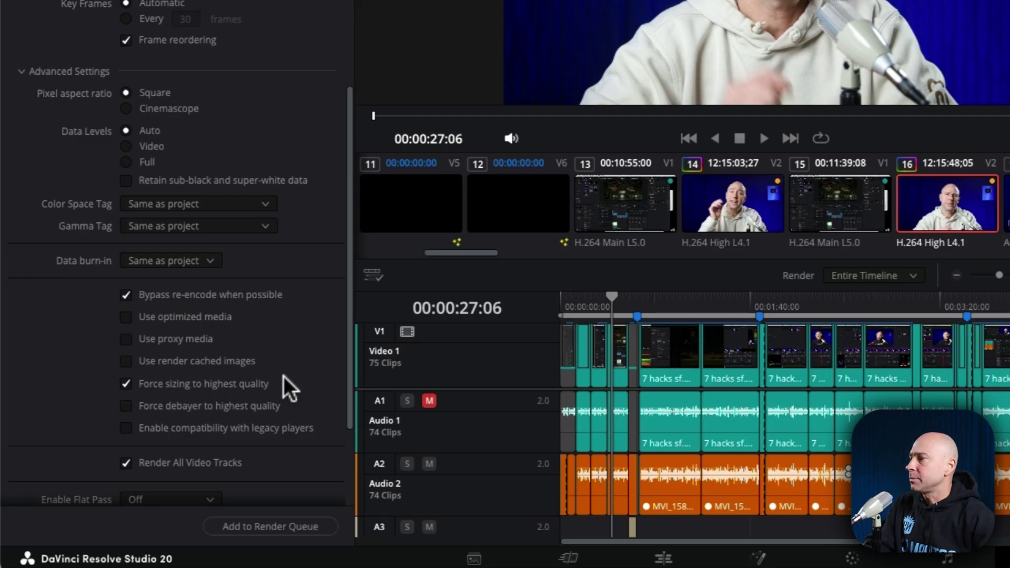
pyautogui.scroll(-6, 266, 384)
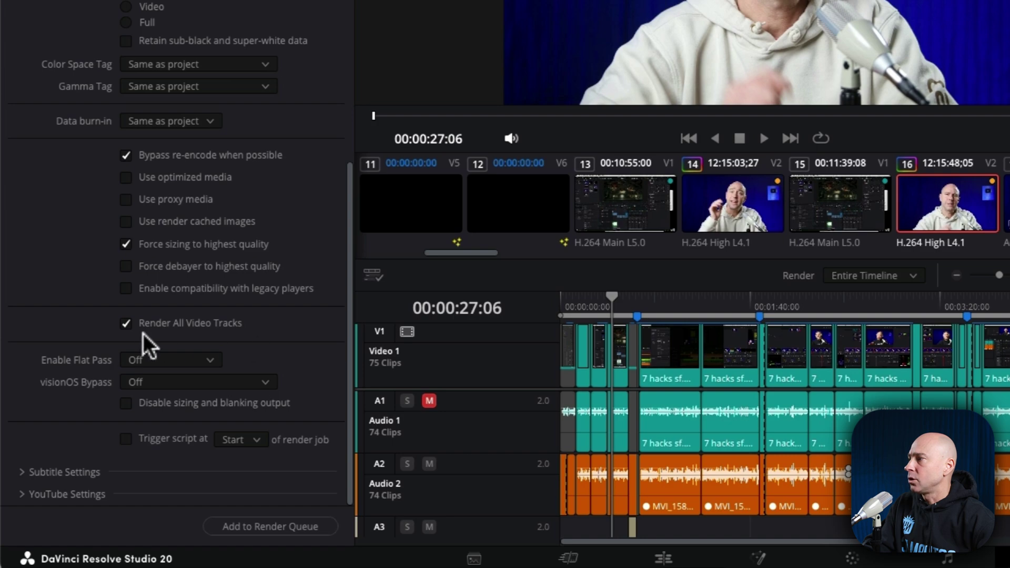
pyautogui.click(20, 471)
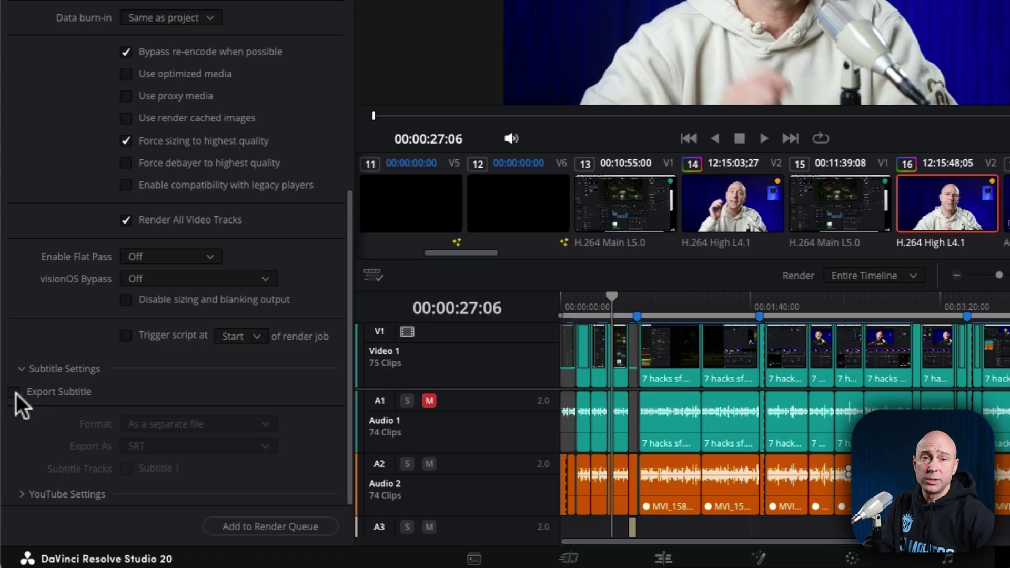
# Enable Export Subtitle as a separate SRT file, then expand YouTube Settings
pyautogui.click(14, 392)
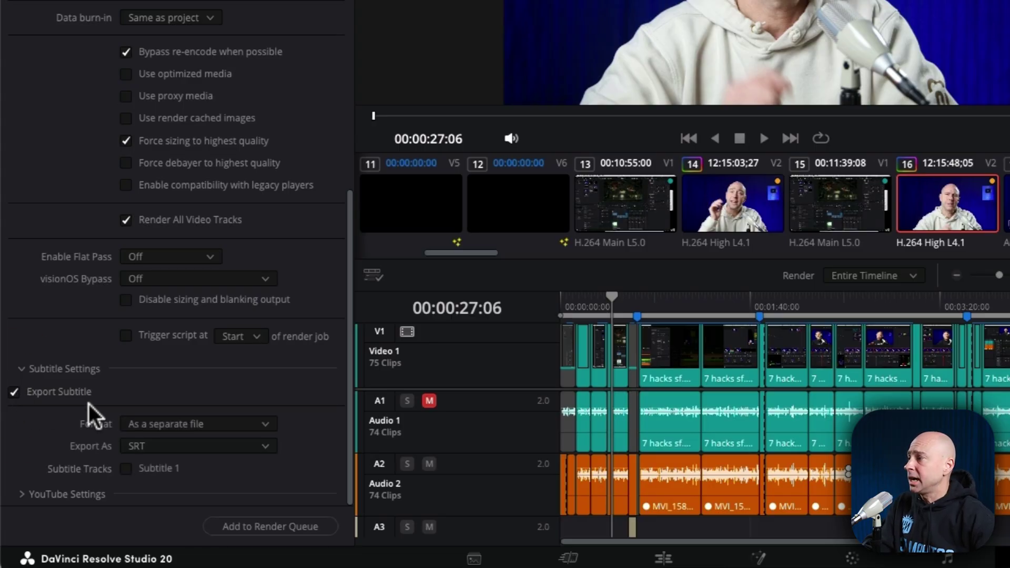
pyautogui.click(226, 422)
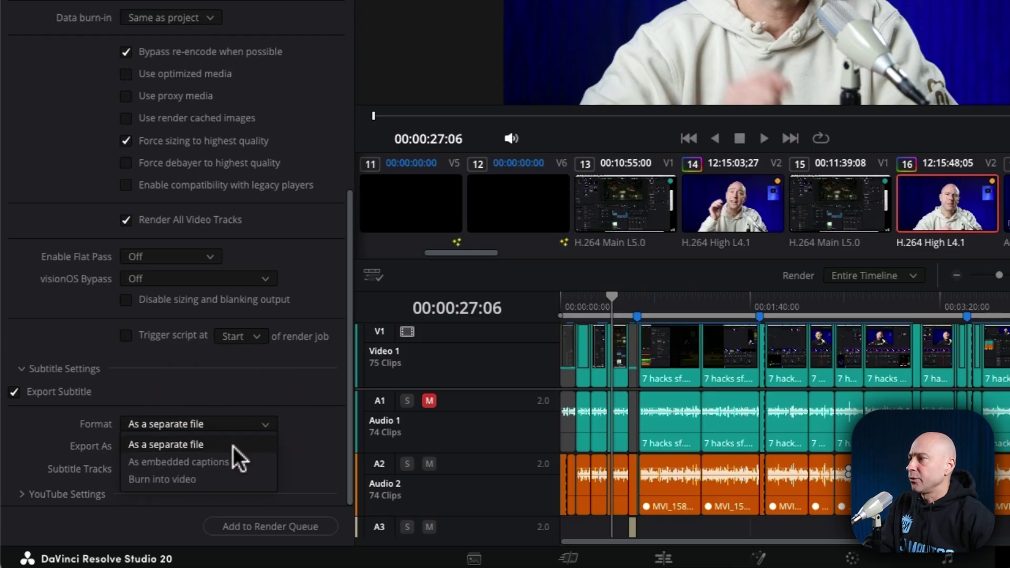
pyautogui.click(347, 467)
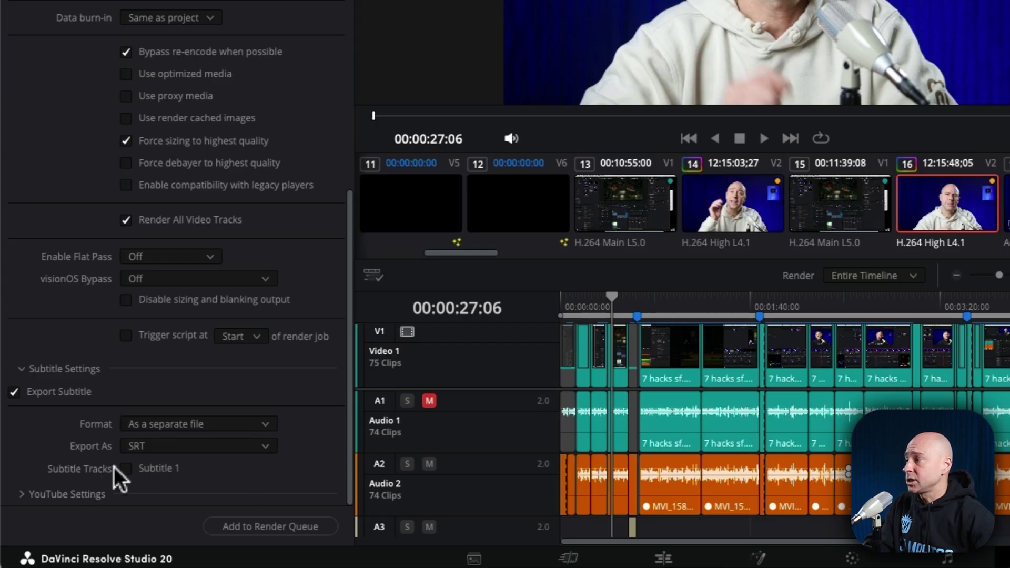
pyautogui.click(21, 494)
pyautogui.scroll(-3, 66, 383)
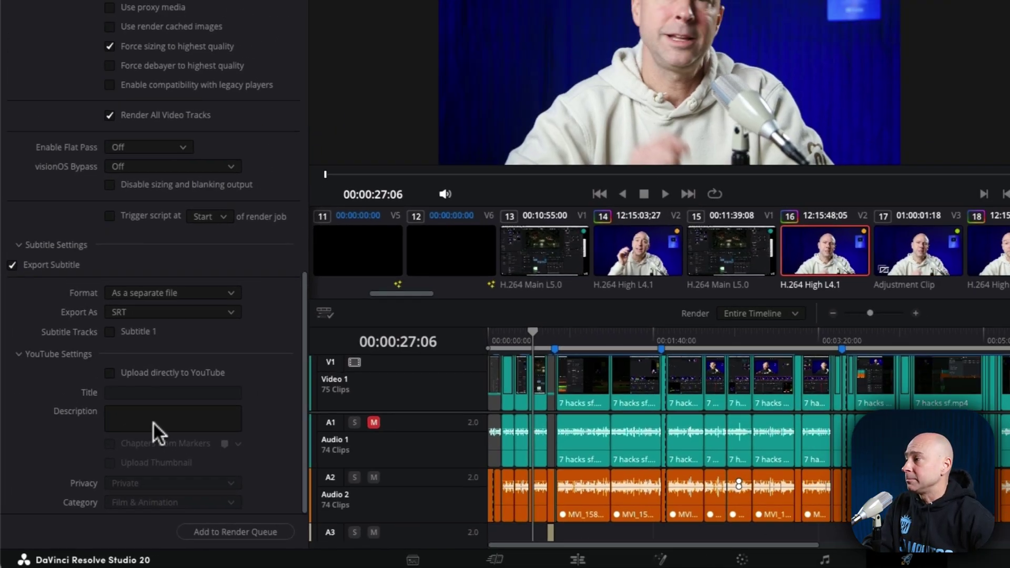
pyautogui.scroll(15, 247, 30)
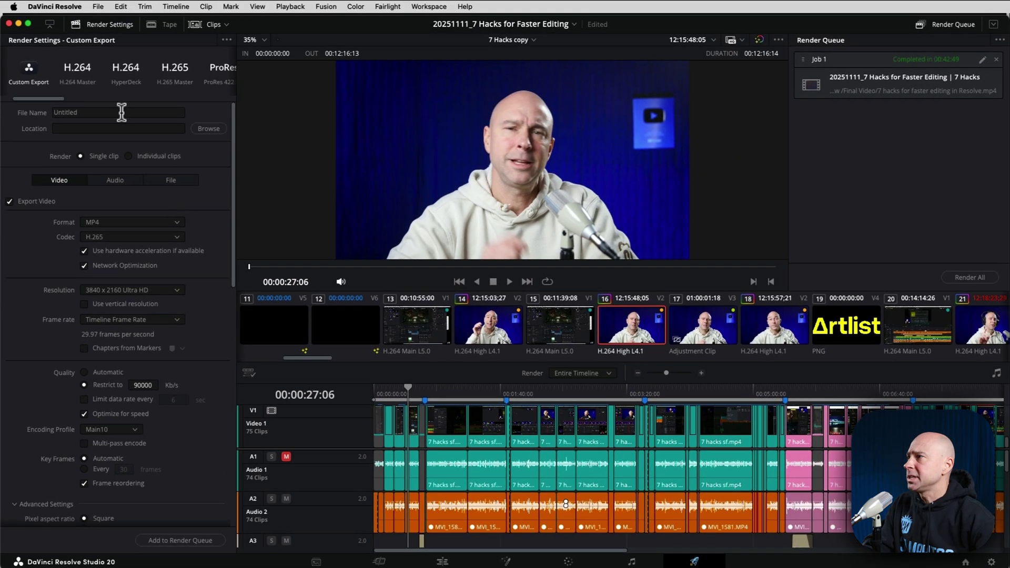
# In the Audio settings, enable Normalize Audio and keep the Sample Peak Program standard at 0.0 dBFS
pyautogui.click(111, 181)
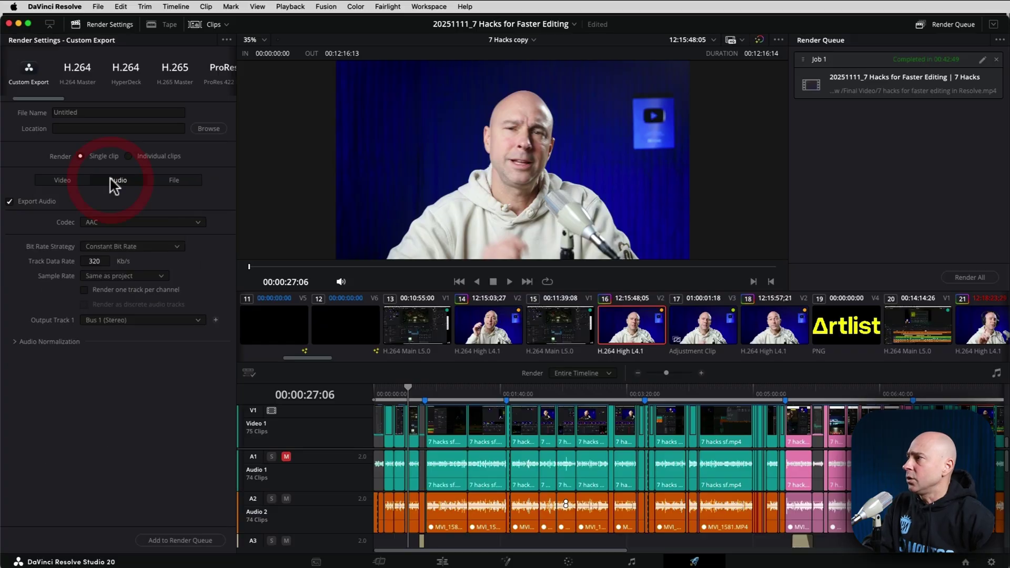
pyautogui.click(38, 263)
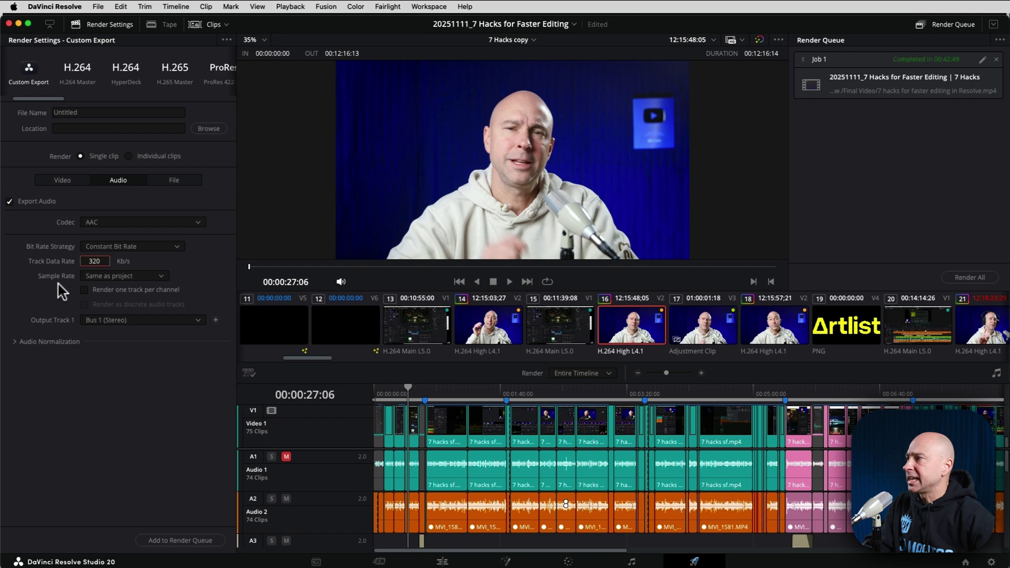
pyautogui.click(15, 343)
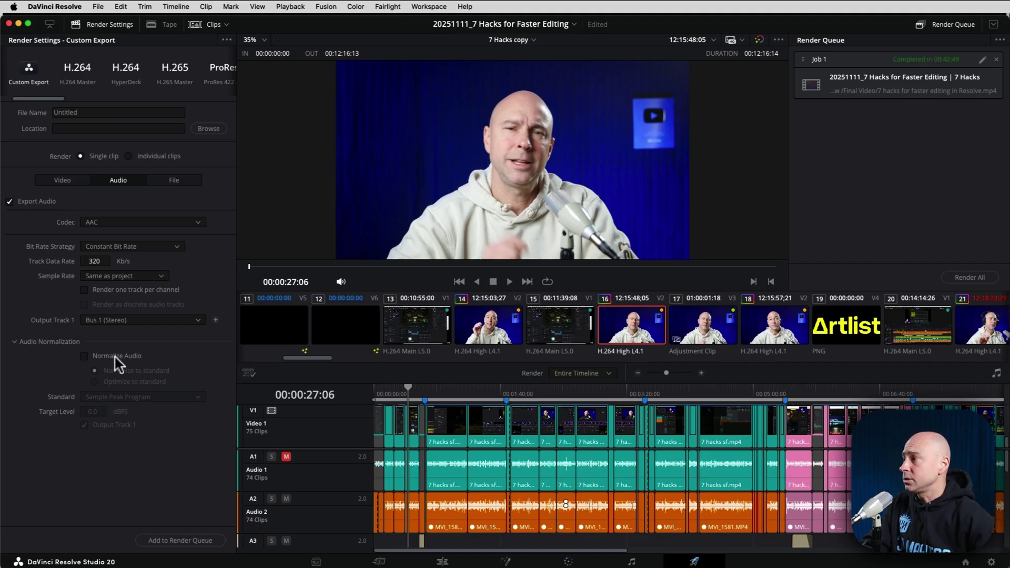
pyautogui.click(95, 357)
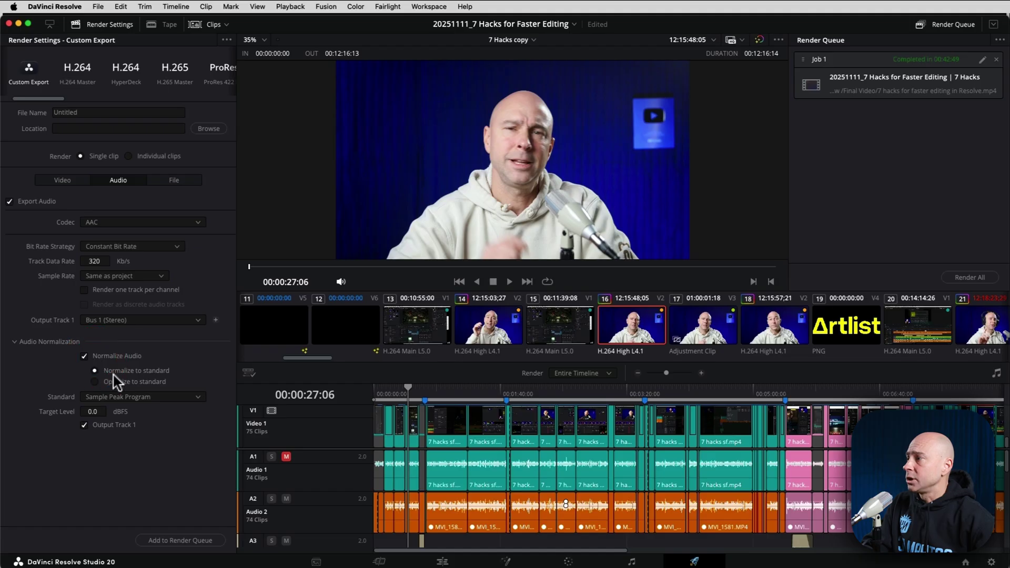
pyautogui.click(102, 398)
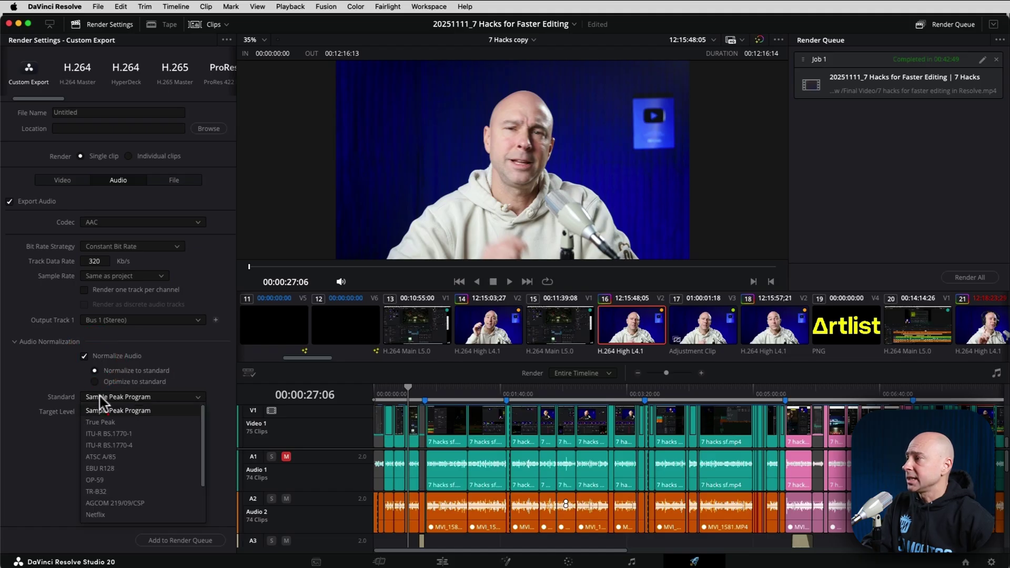
pyautogui.scroll(-4, 110, 491)
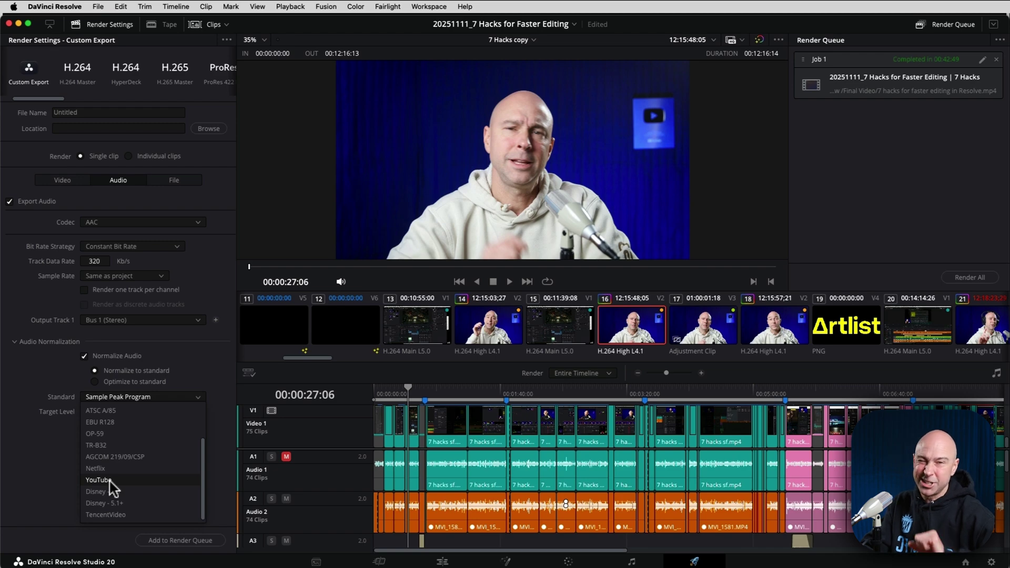
pyautogui.press('Escape')
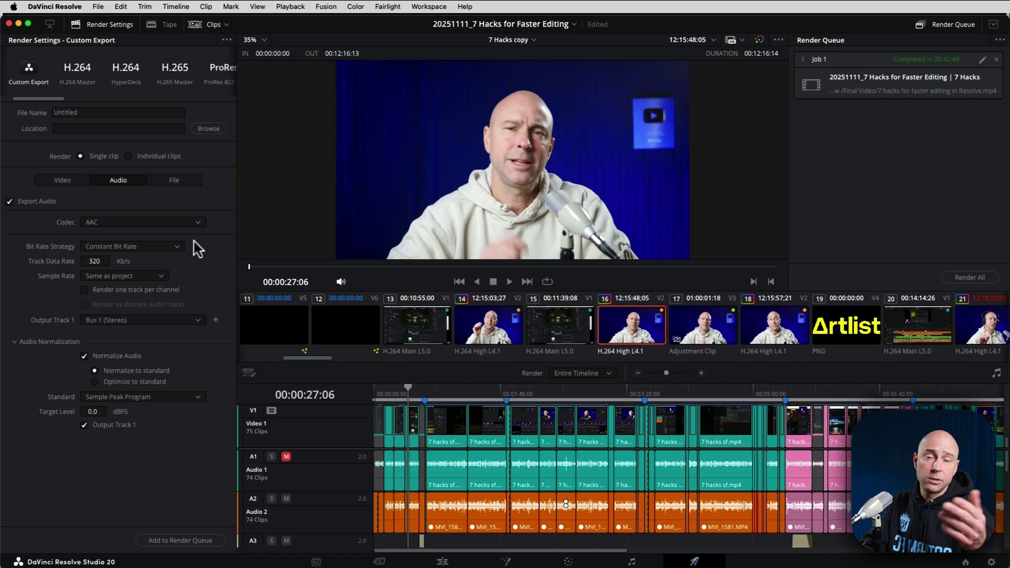
# Save the current settings as a new preset '4k Render' with the monitor icon
pyautogui.click(226, 40)
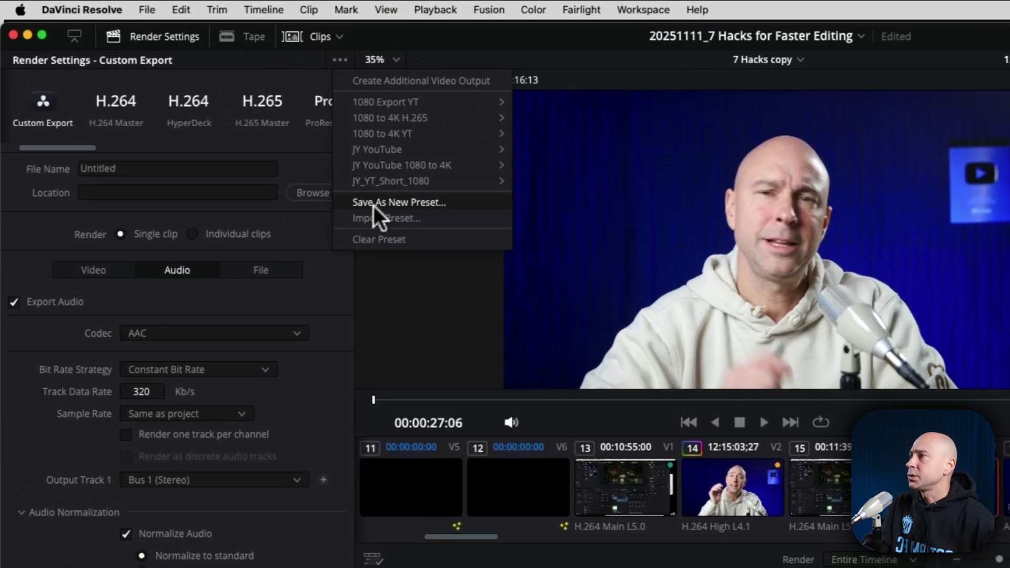
pyautogui.click(439, 203)
pyautogui.click(777, 451)
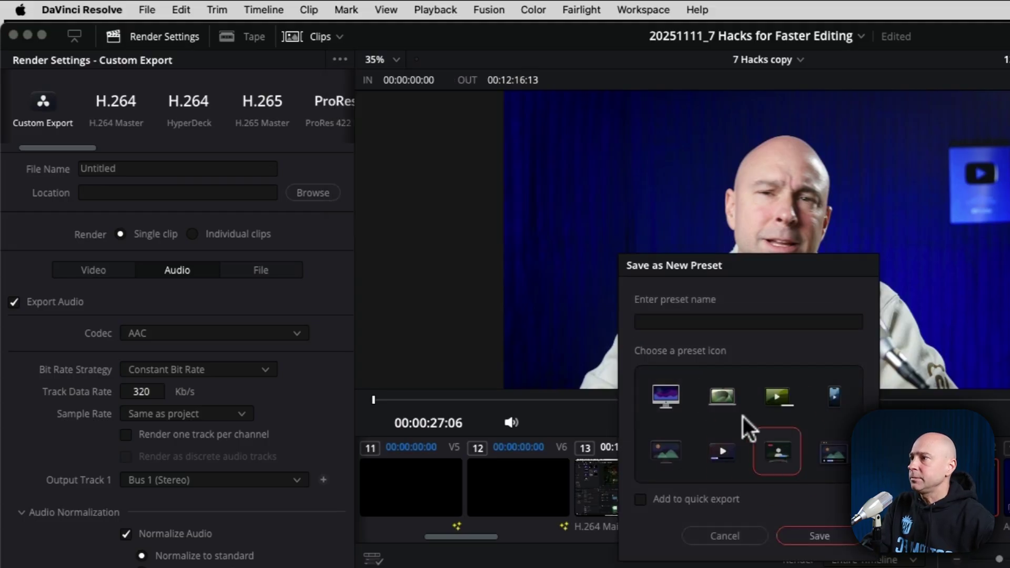
pyautogui.click(665, 395)
pyautogui.click(696, 315)
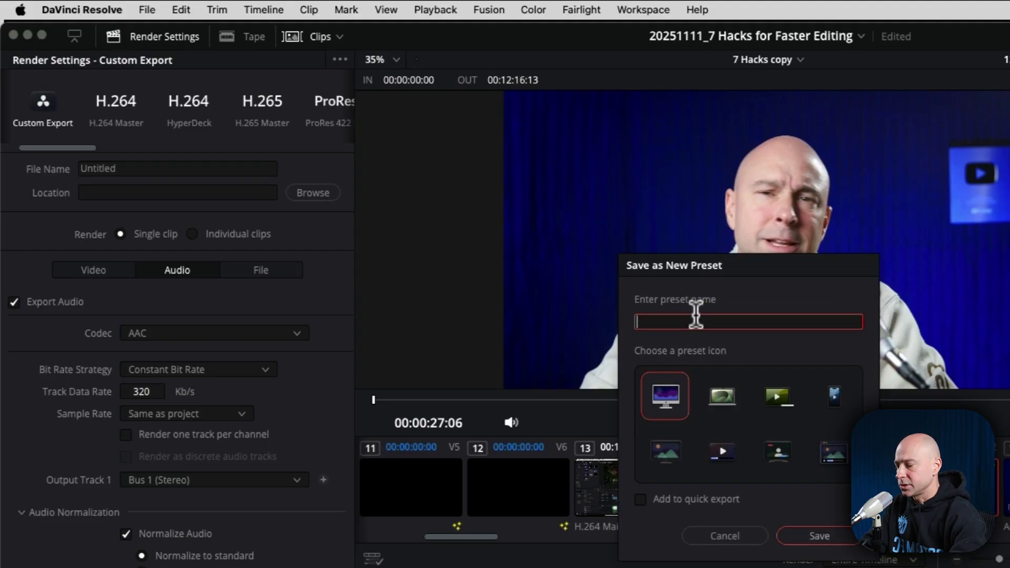
pyautogui.write('4k Render')
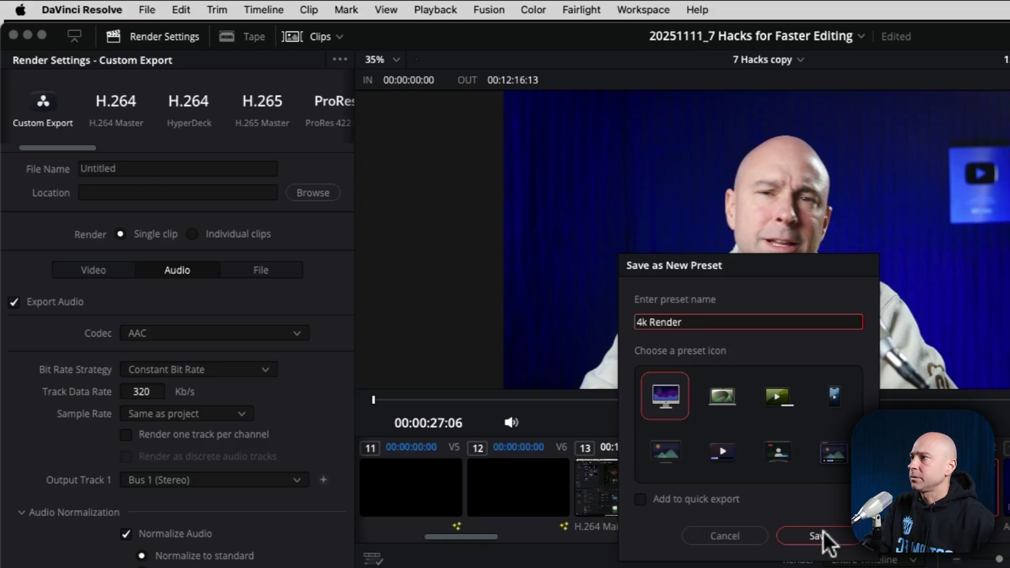
pyautogui.click(820, 531)
# Apply the 4k Render preset, check file name and location, and add the job to the Render Queue
pyautogui.click(41, 98)
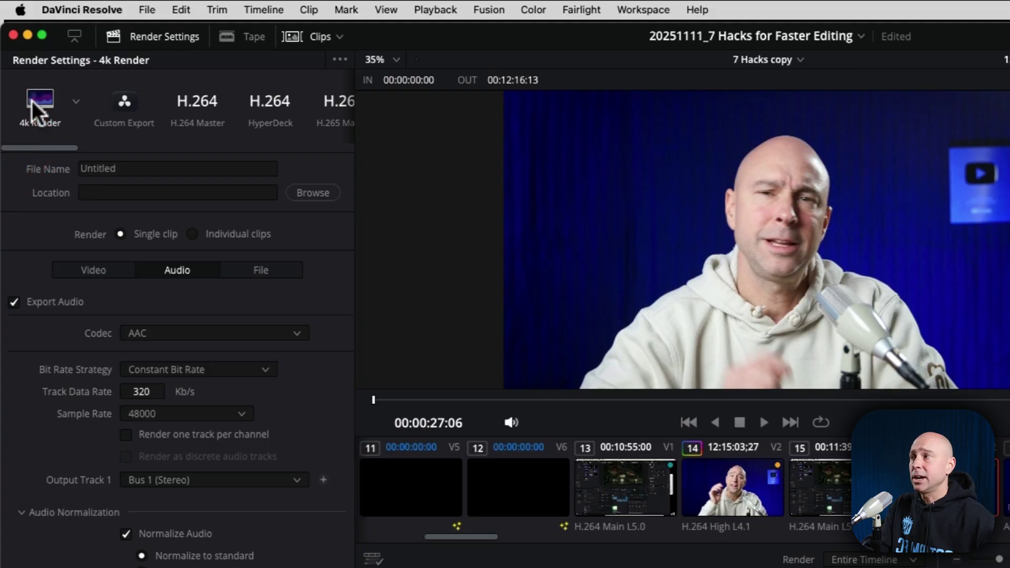
pyautogui.click(32, 100)
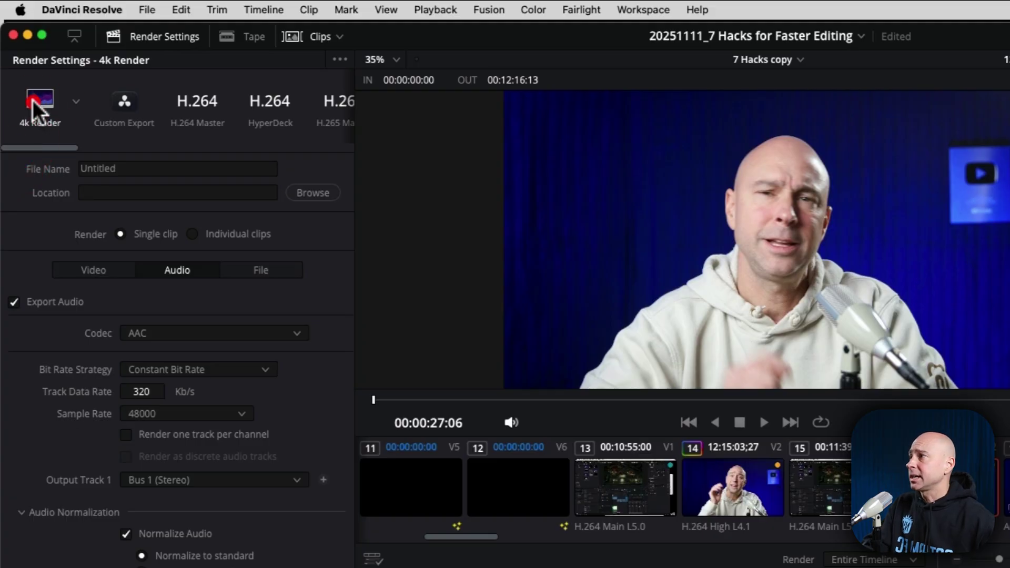
pyautogui.click(140, 167)
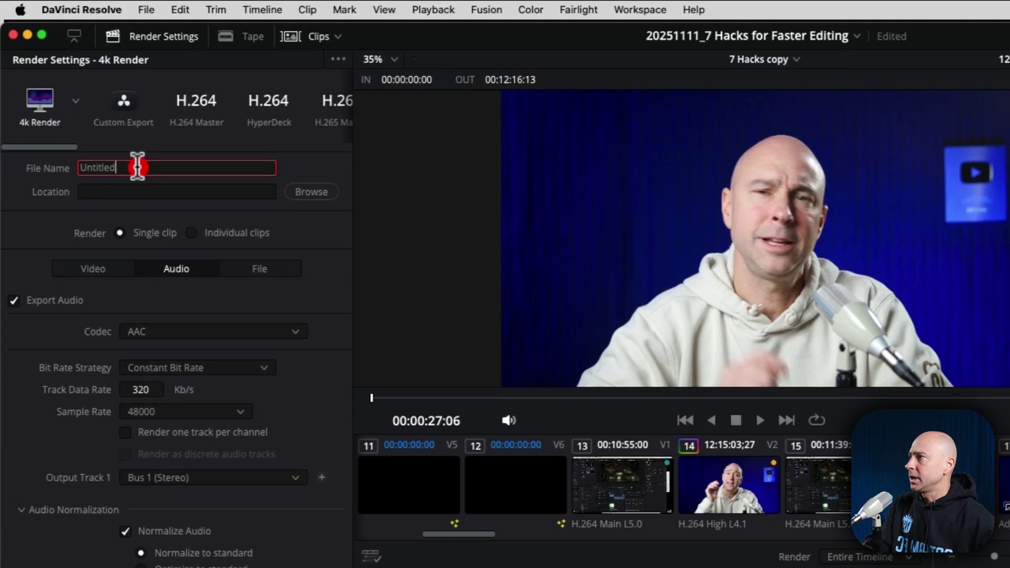
pyautogui.click(89, 133)
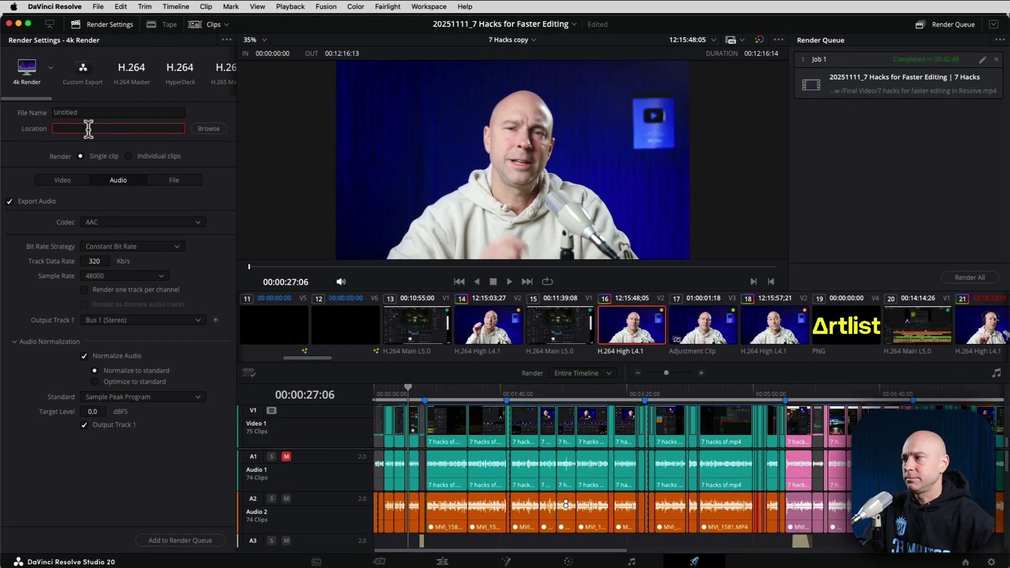
pyautogui.click(163, 540)
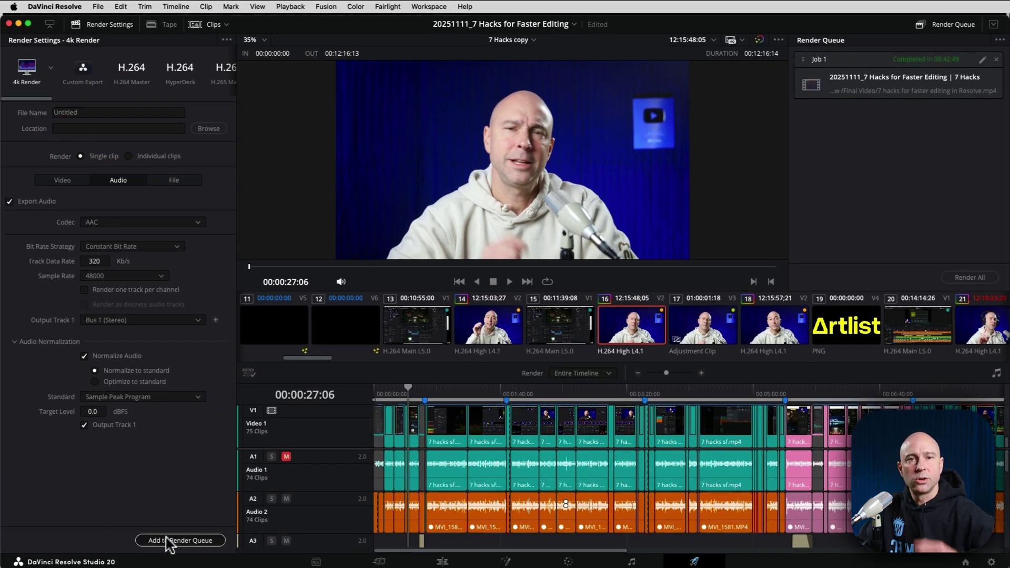